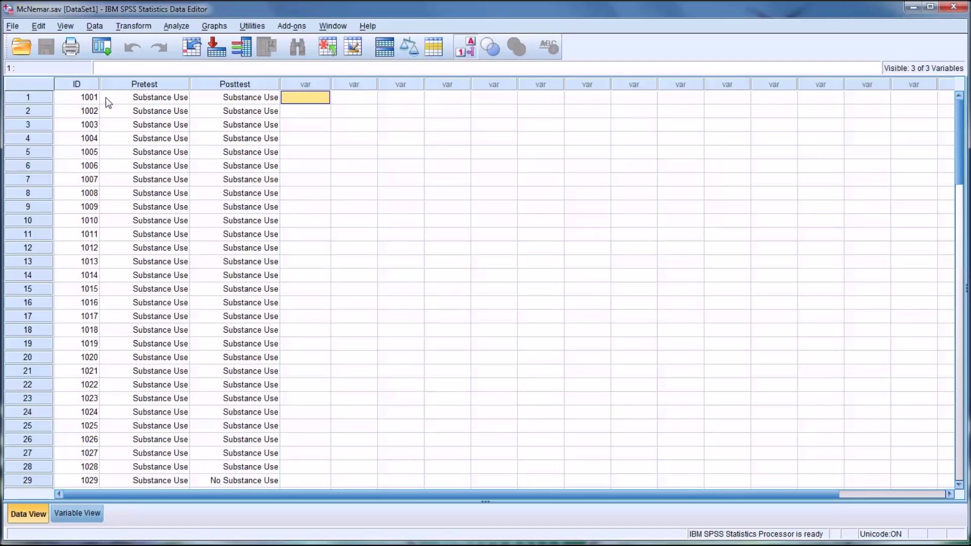
Step: Inspect the first case's ID and Pretest value, and case 71's Pretest value
click(84, 98)
scroll(95, 258, down, 9)
scroll(96, 260, down, 15)
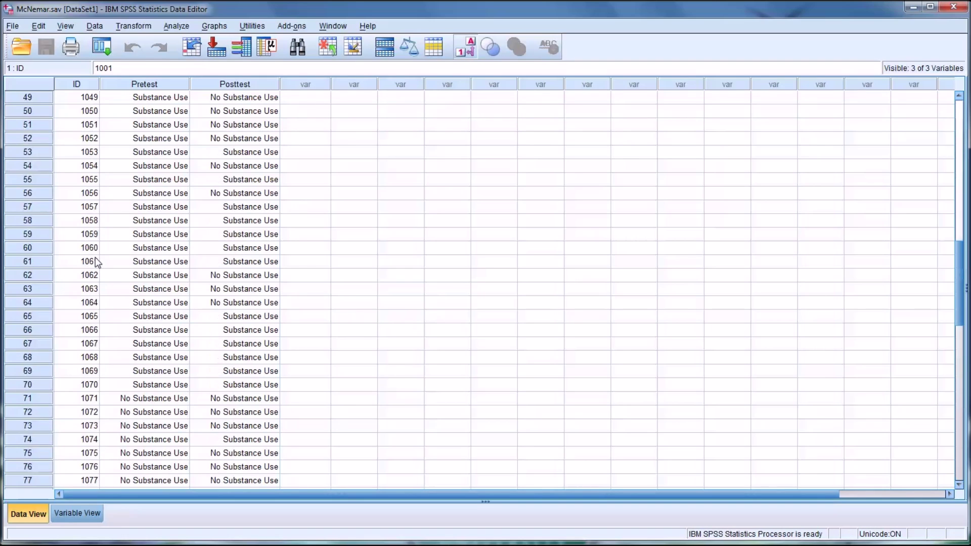
scroll(92, 264, up, 7)
scroll(93, 264, up, 17)
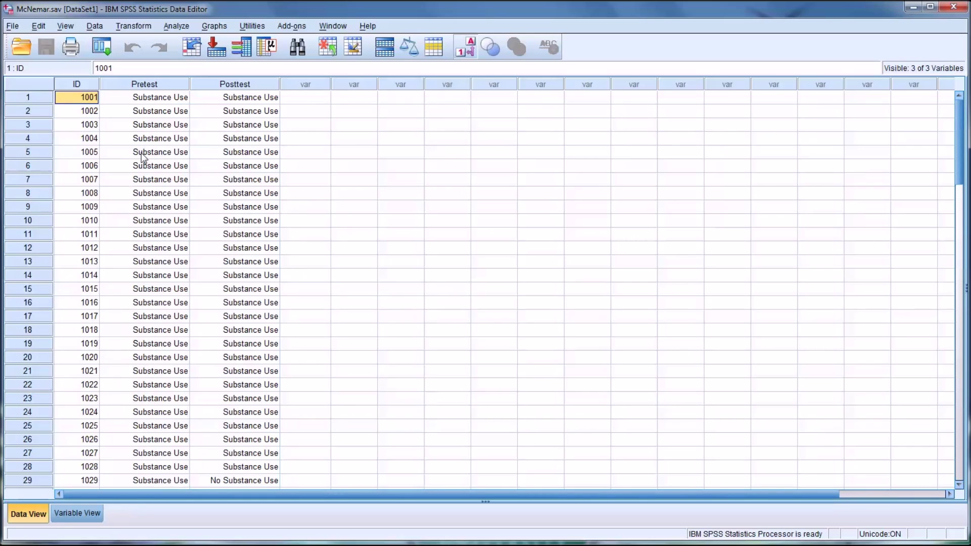
click(155, 99)
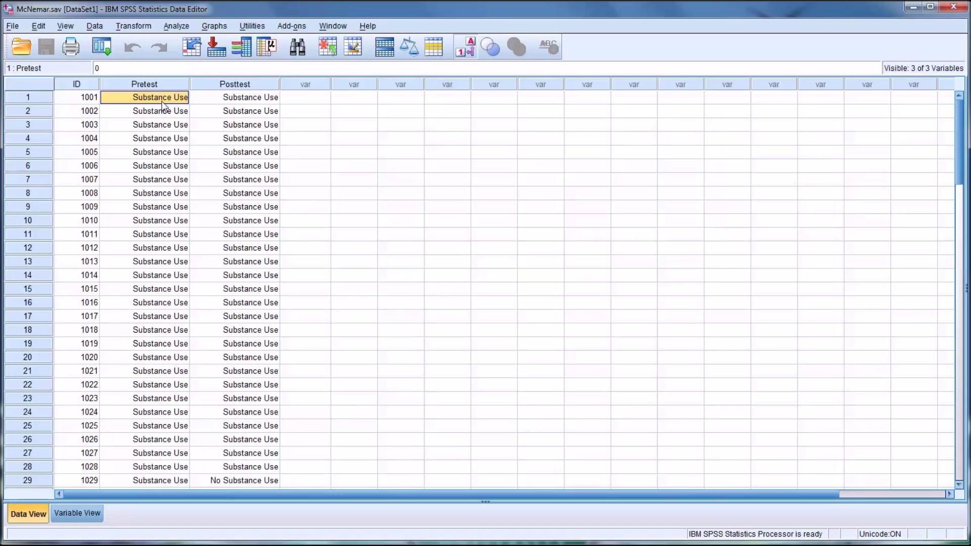
scroll(162, 104, down, 18)
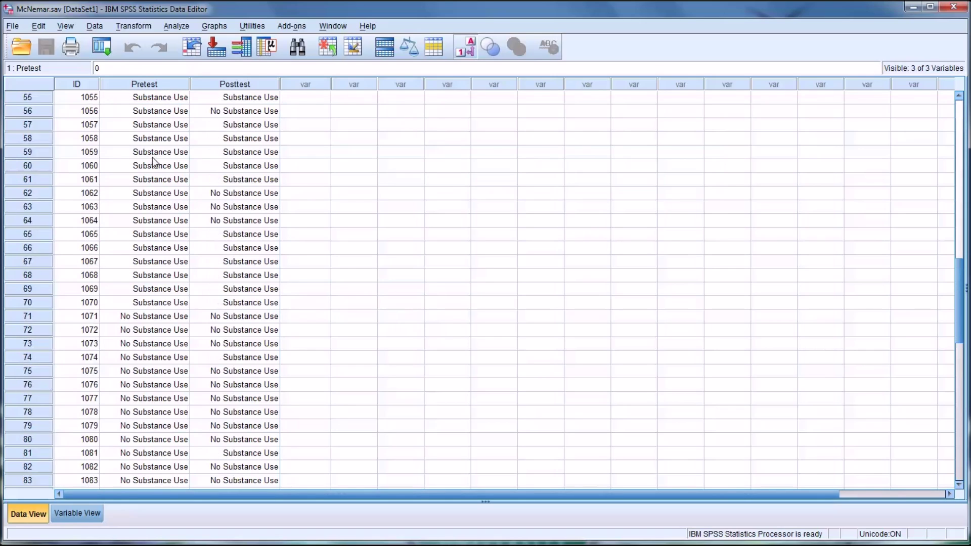
scroll(153, 158, down, 2)
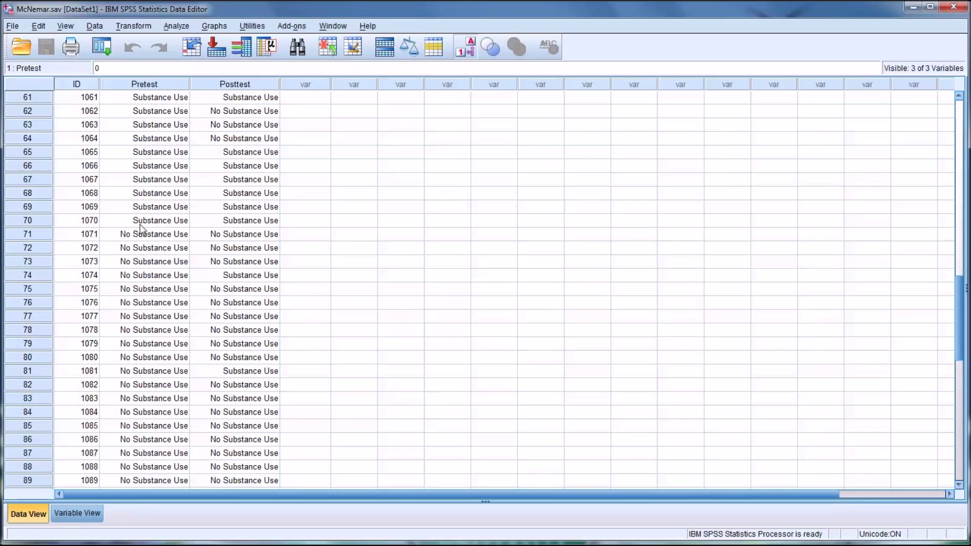
click(135, 237)
scroll(136, 238, down, 2)
scroll(139, 239, up, 4)
scroll(142, 242, up, 16)
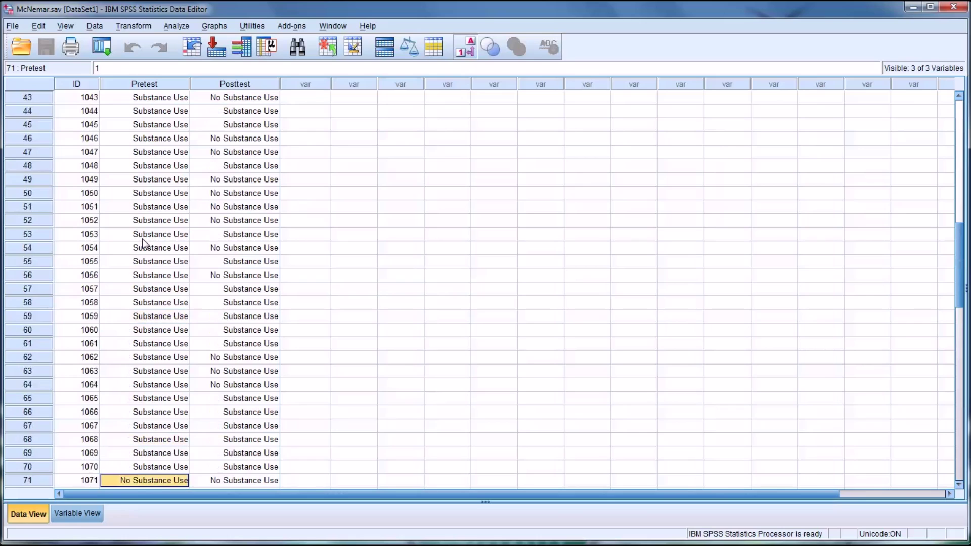
scroll(143, 243, up, 2)
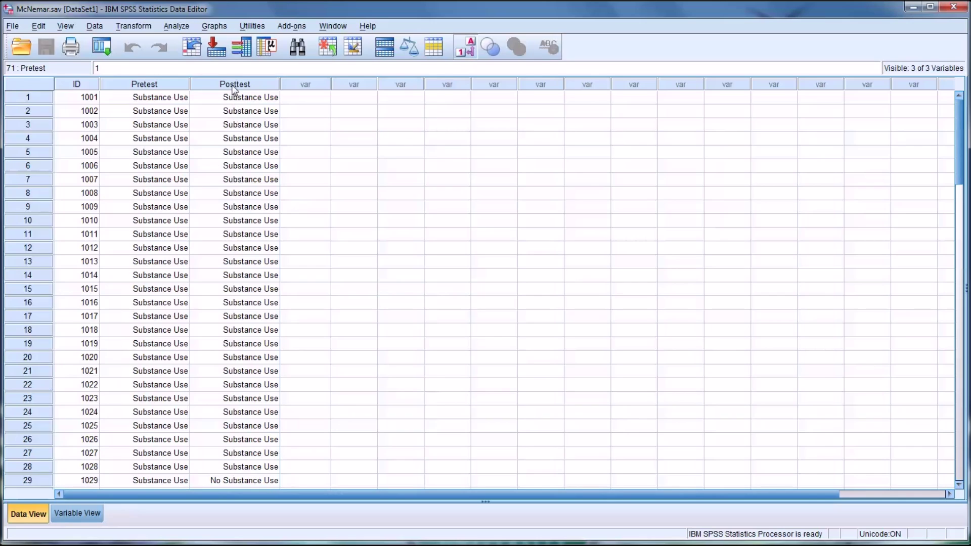
Step: Compare Pretest and Posttest values for the first case and cases 29 and 74
click(210, 100)
scroll(225, 159, down, 5)
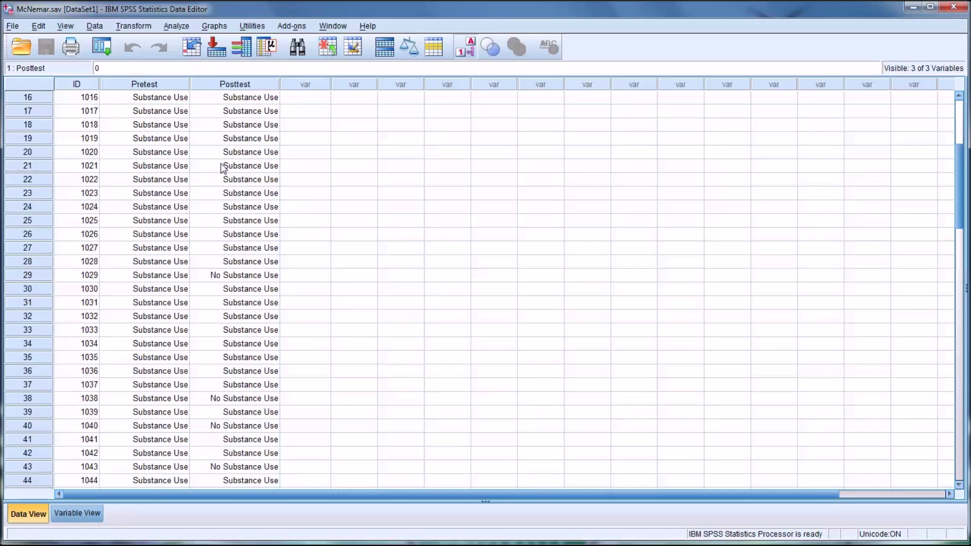
scroll(225, 163, up, 5)
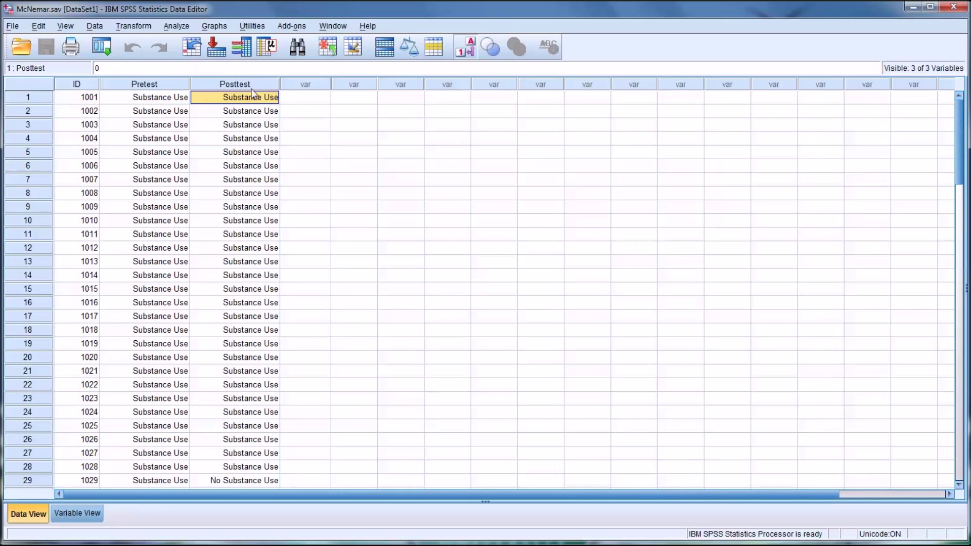
scroll(232, 174, down, 4)
scroll(233, 174, down, 4)
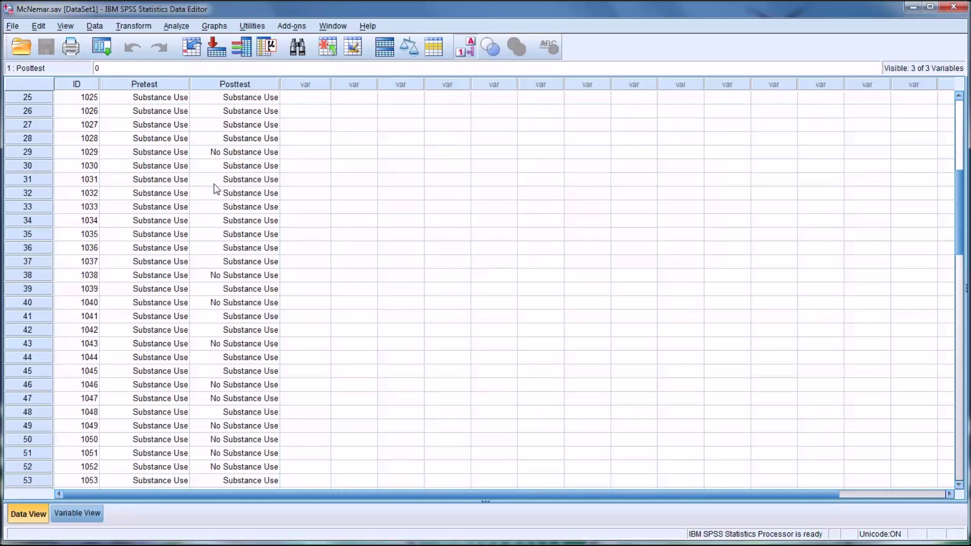
click(203, 150)
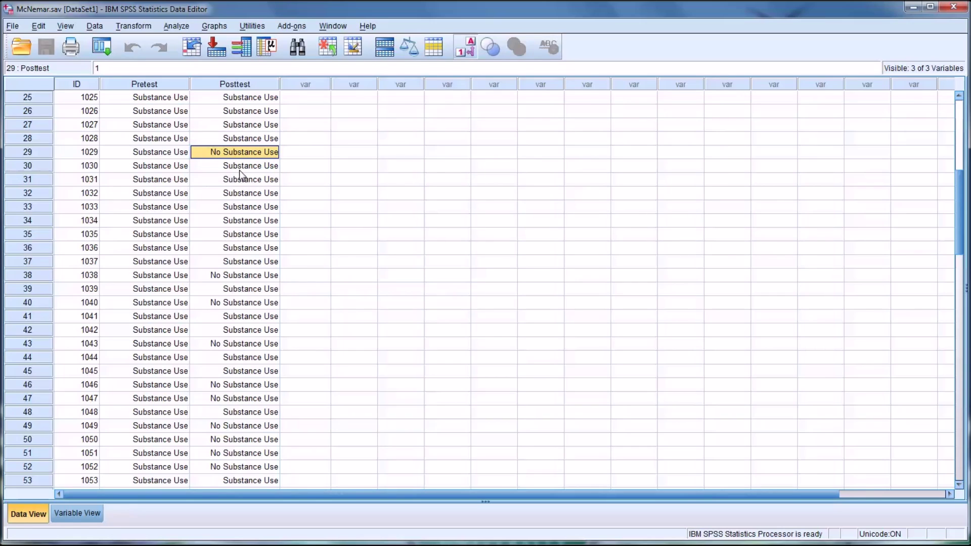
scroll(239, 175, up, 8)
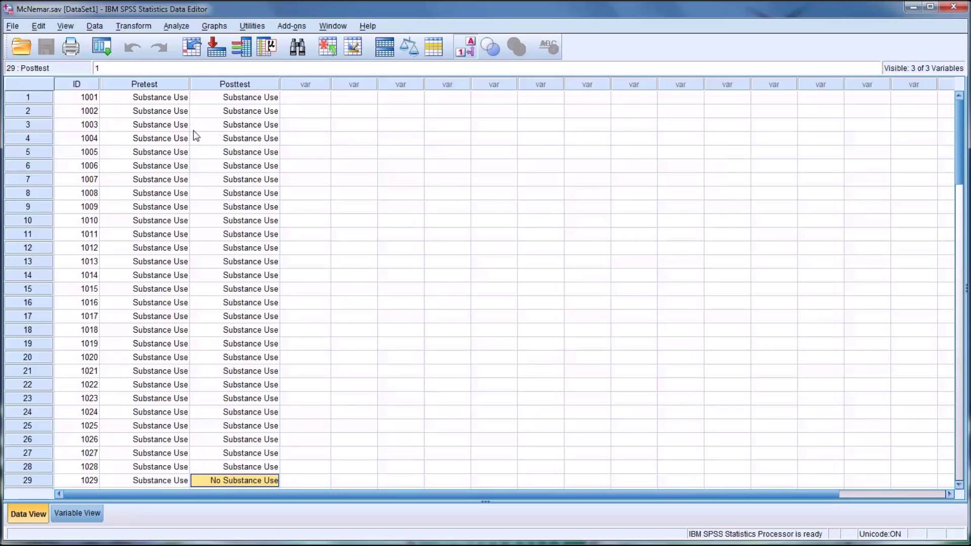
scroll(209, 137, down, 6)
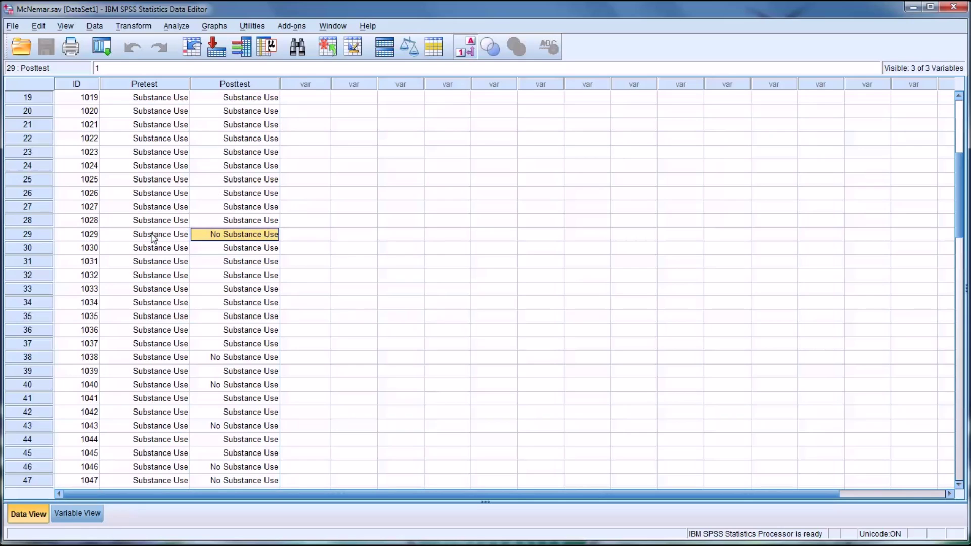
click(141, 234)
click(201, 233)
scroll(205, 248, down, 1)
scroll(211, 260, down, 14)
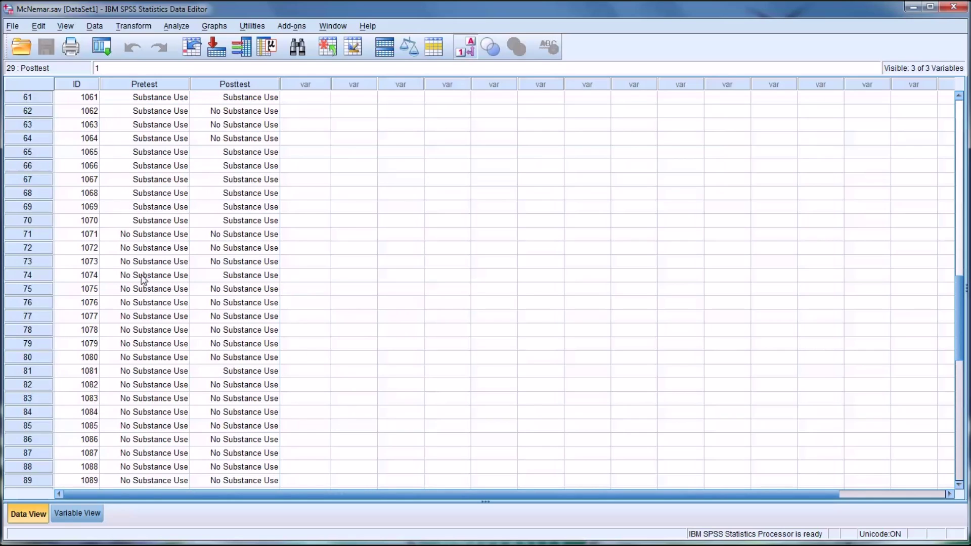
click(142, 275)
click(205, 274)
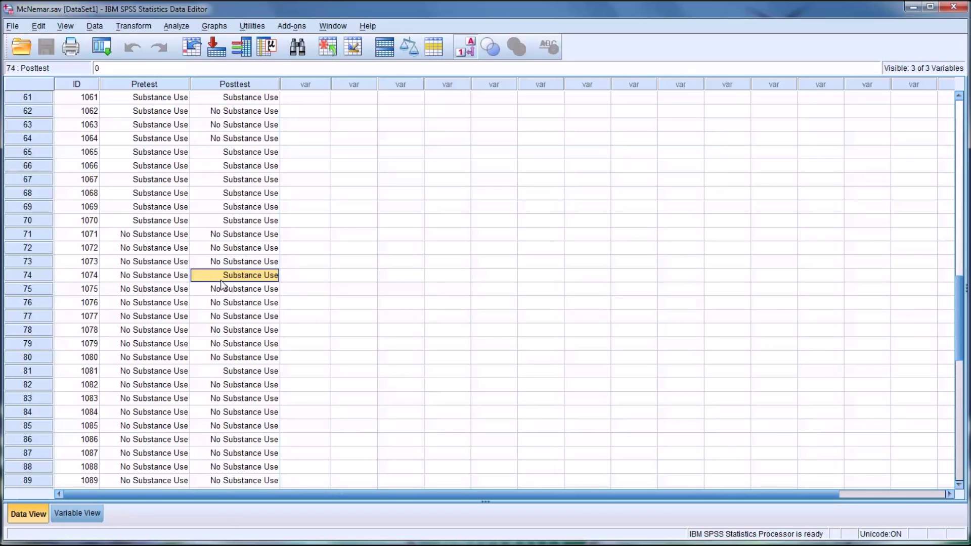
scroll(221, 281, up, 14)
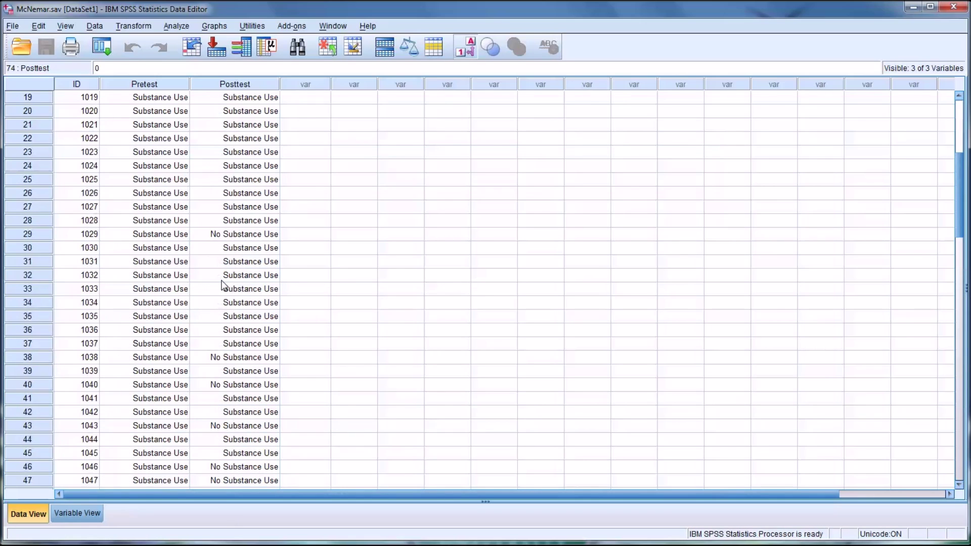
scroll(221, 281, up, 6)
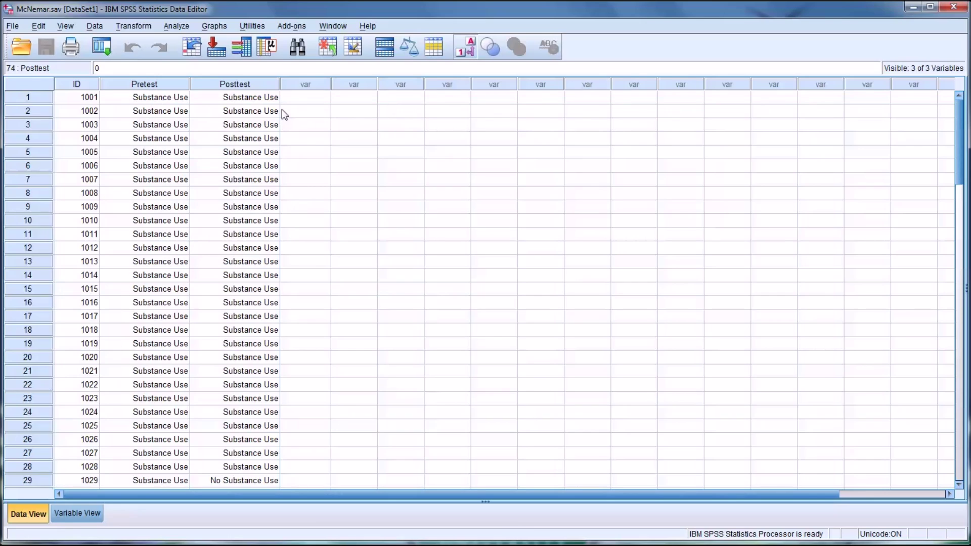
Step: Browse the data, select the Pretest and Posttest columns, then clear the selection
scroll(223, 210, down, 4)
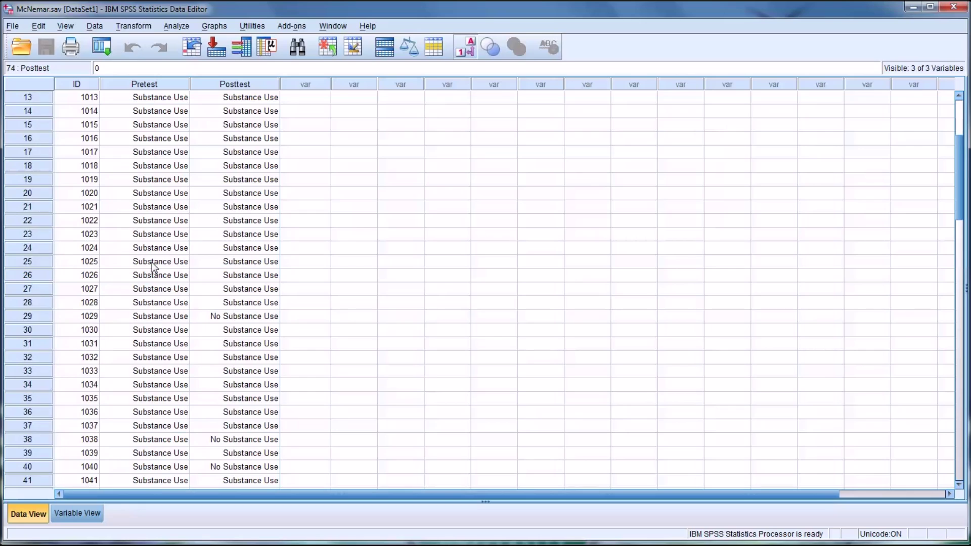
scroll(152, 262, down, 14)
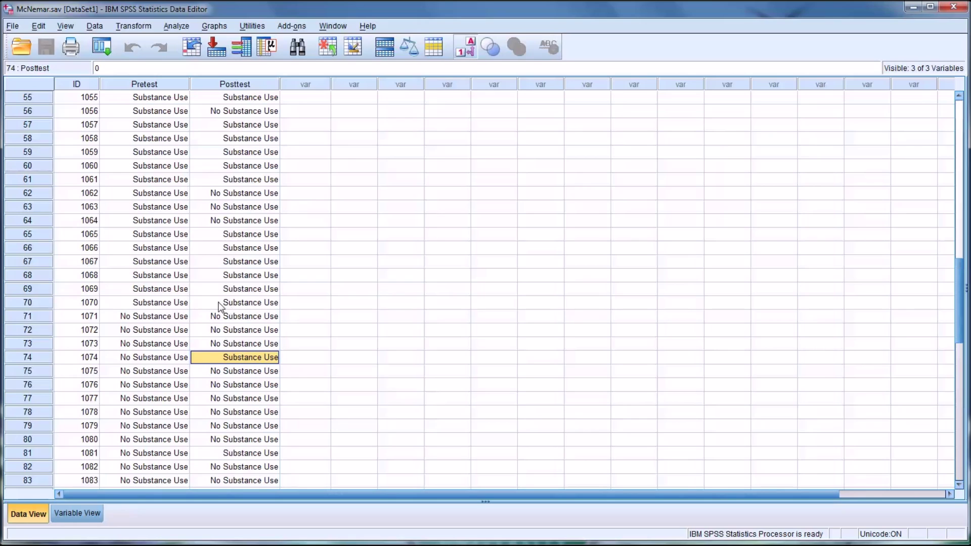
scroll(219, 306, up, 13)
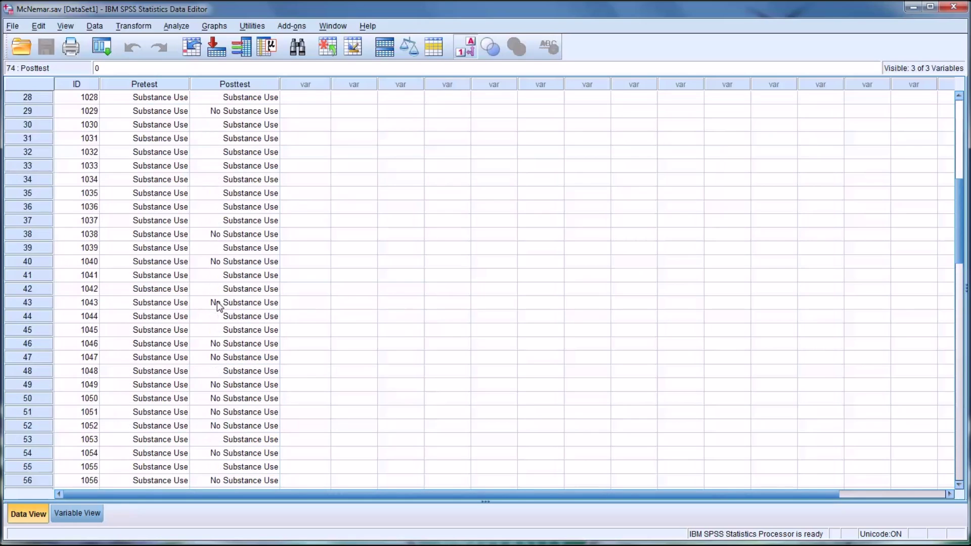
scroll(219, 306, up, 5)
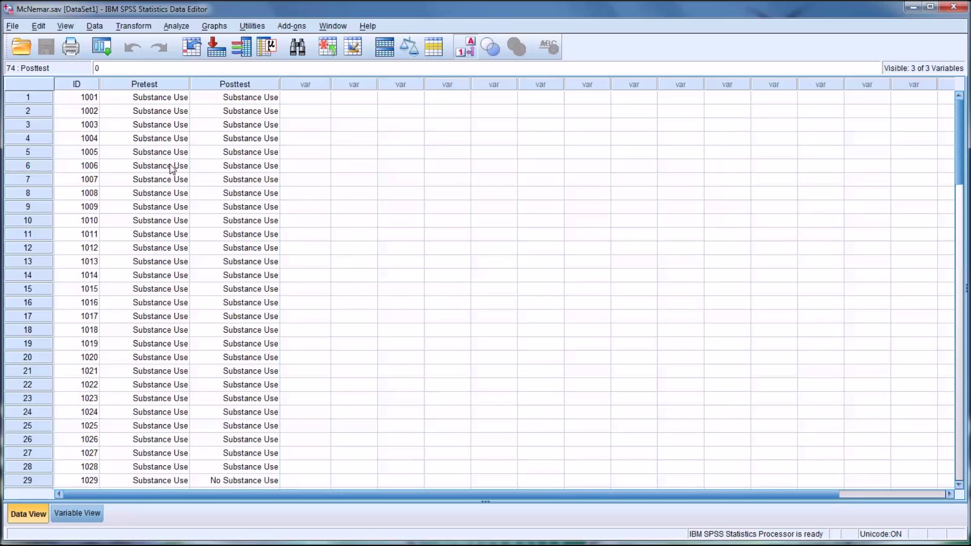
click(169, 86)
click(237, 86)
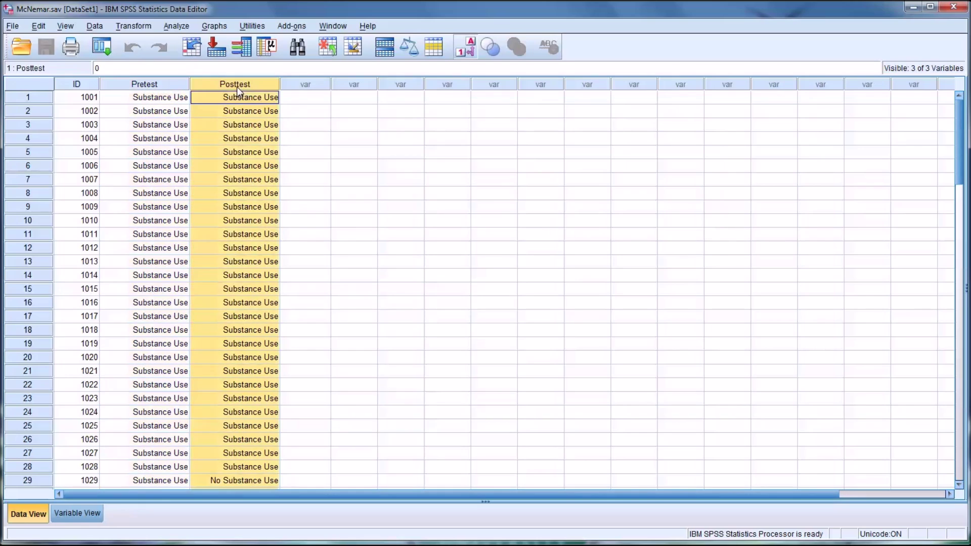
click(157, 87)
click(292, 100)
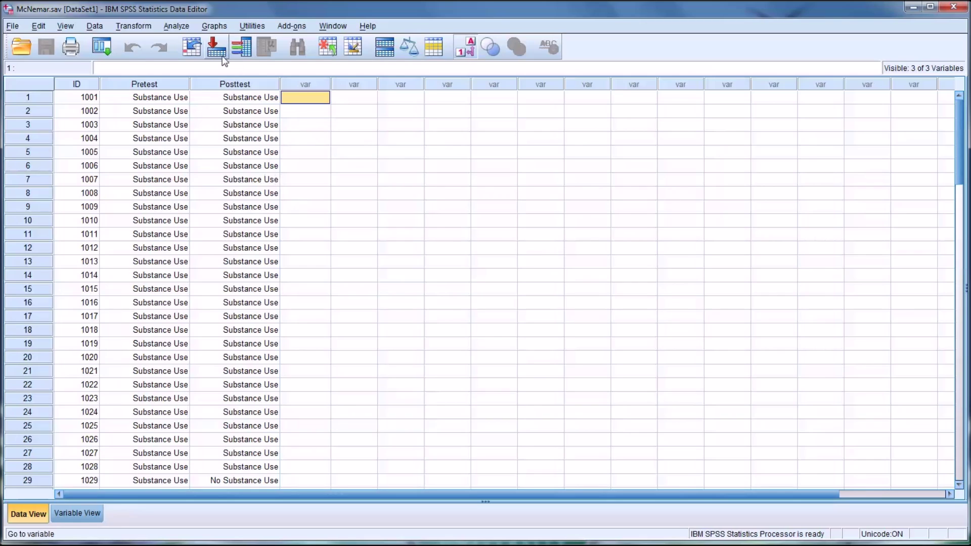
Step: Open the Crosstabs dialog from Analyze > Descriptive Statistics
click(177, 25)
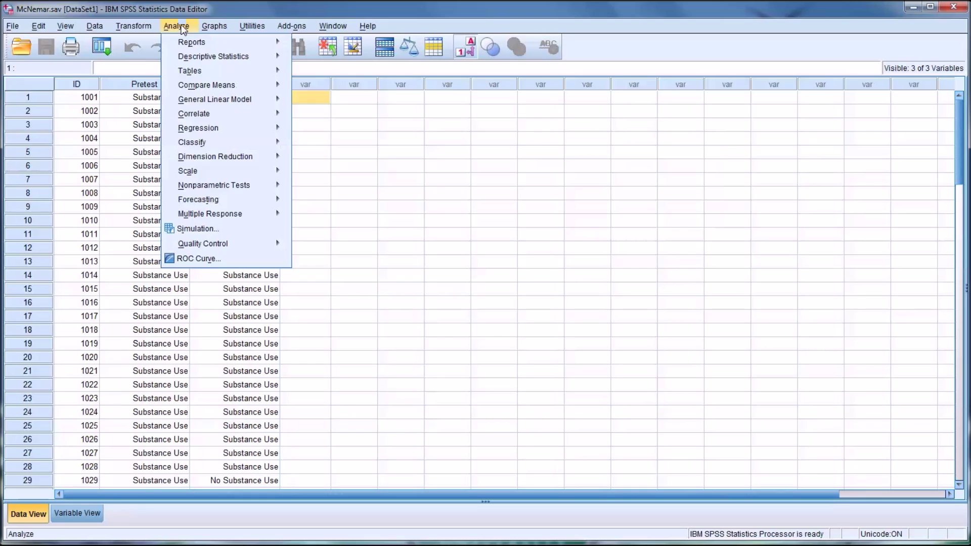
mouse_move(229, 61)
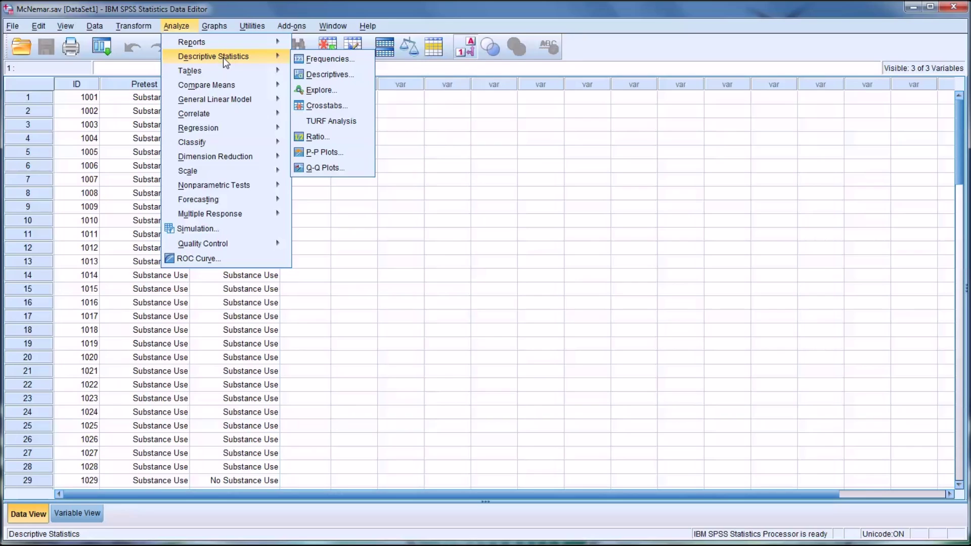
click(341, 108)
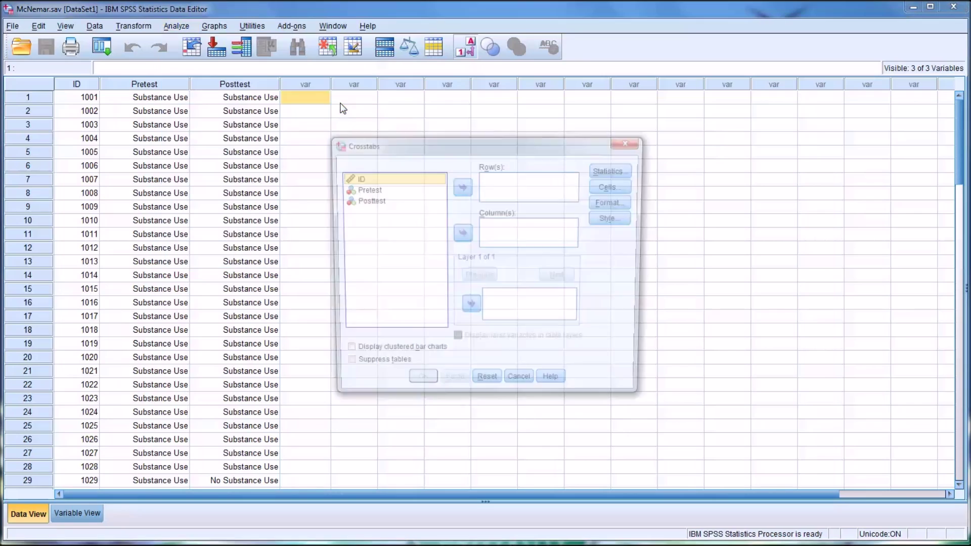
Step: Set Pretest as the Crosstabs row variable and Posttest as the column variable
click(371, 192)
click(461, 187)
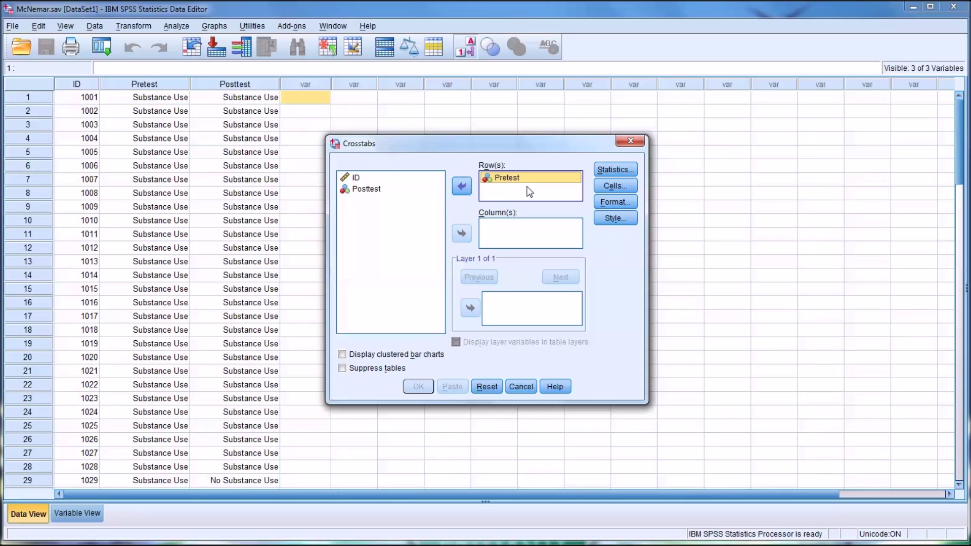
click(364, 191)
click(462, 233)
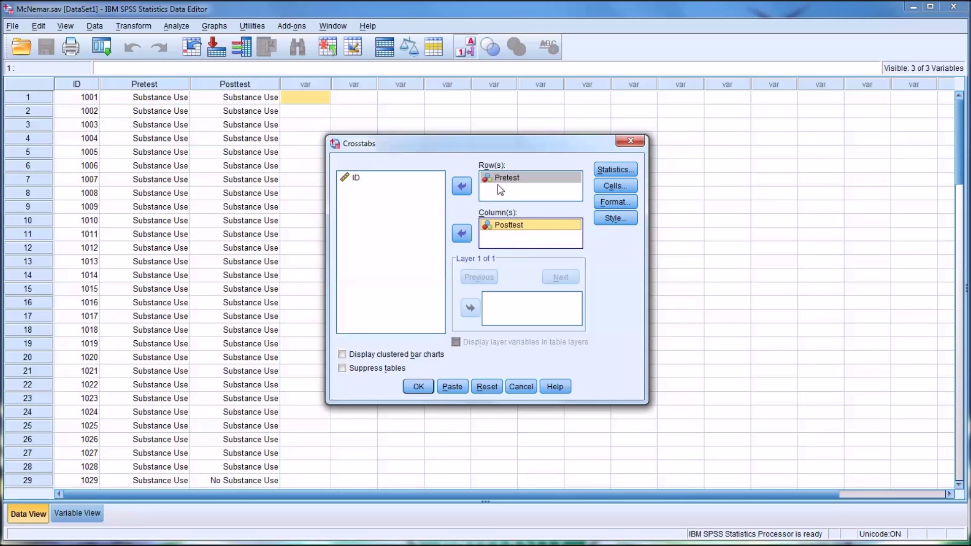
click(607, 170)
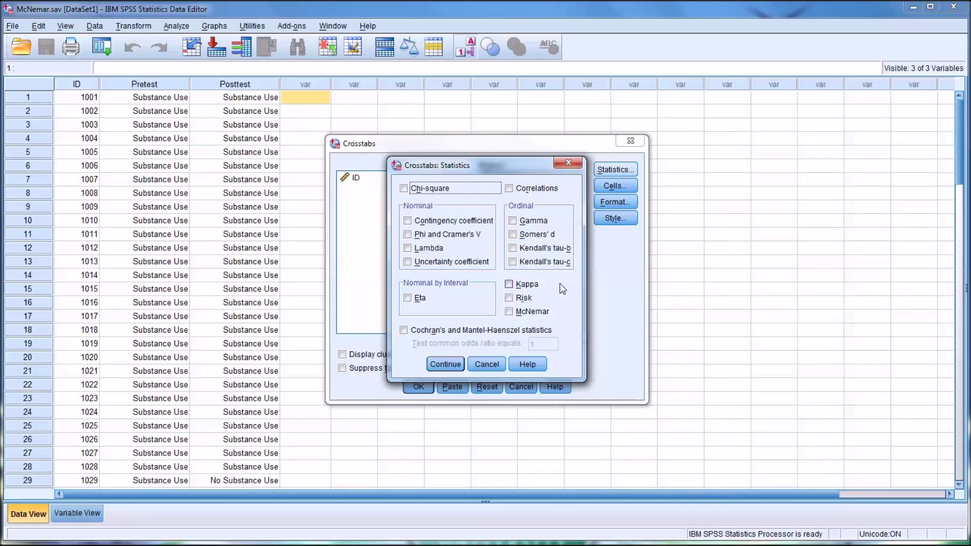
Step: Check McNemar and Risk in Crosstabs: Statistics and confirm the choices
click(509, 312)
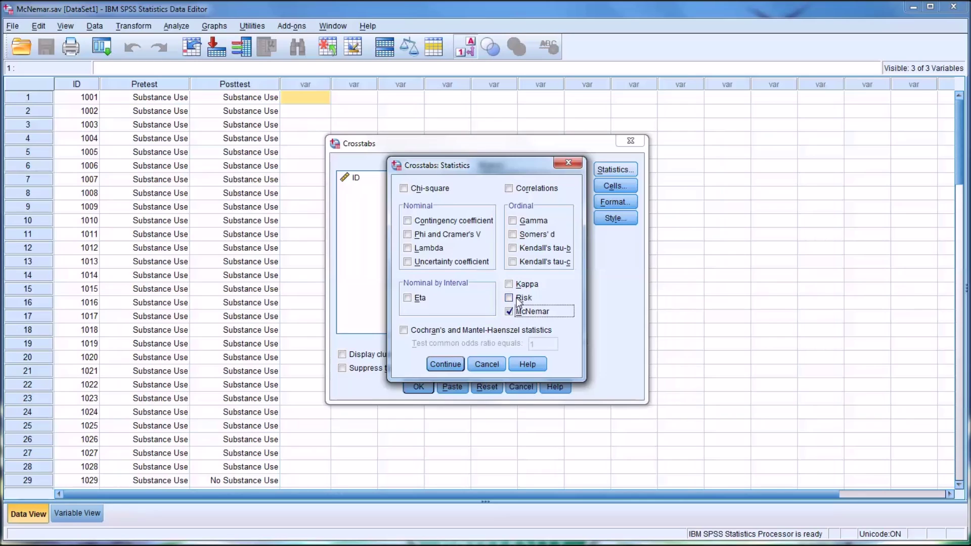
click(510, 298)
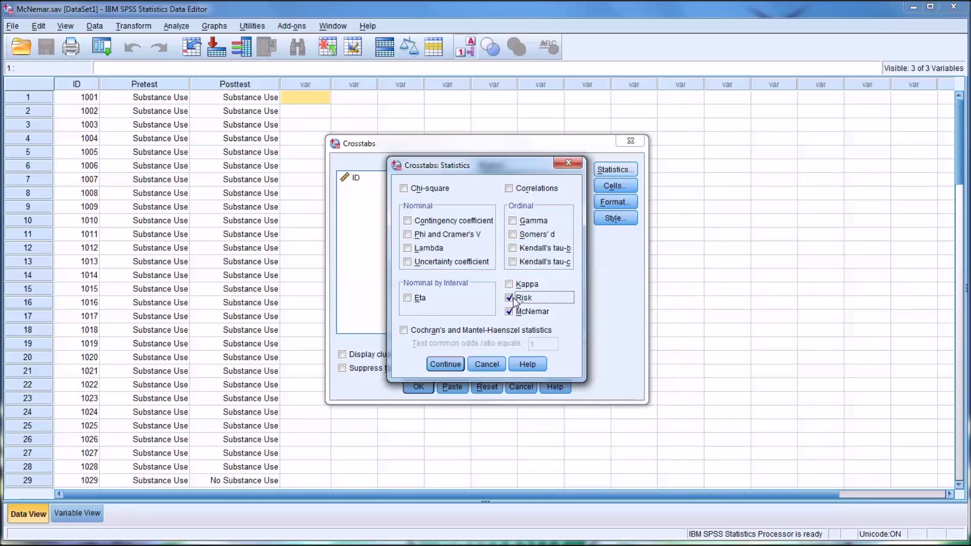
click(455, 363)
click(605, 185)
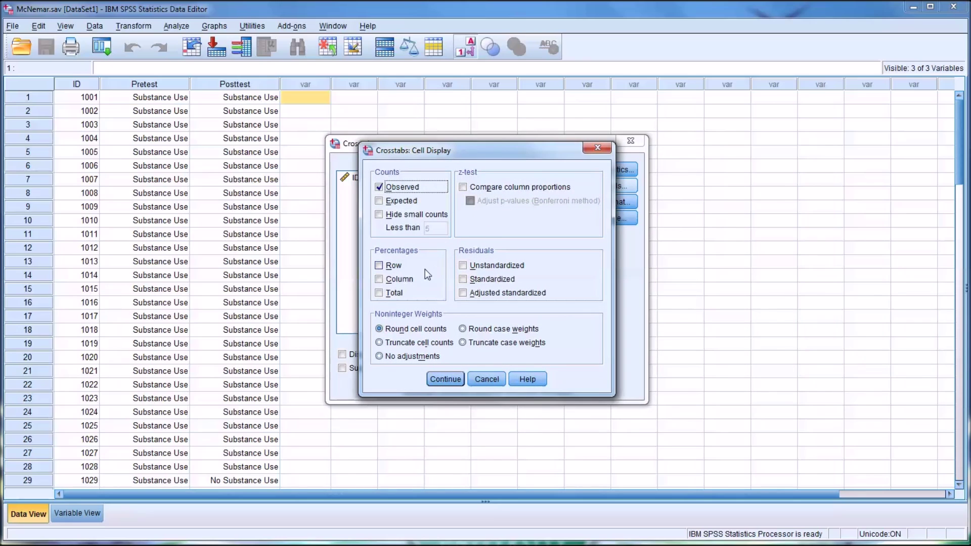
Step: Add row and column percentages, keeping ascending row order and the default table style
click(378, 267)
click(380, 281)
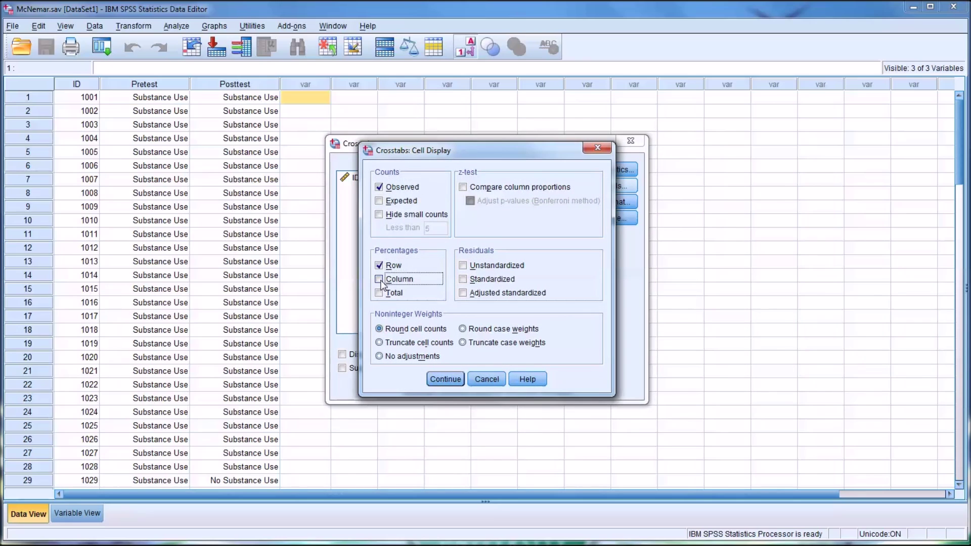
click(445, 379)
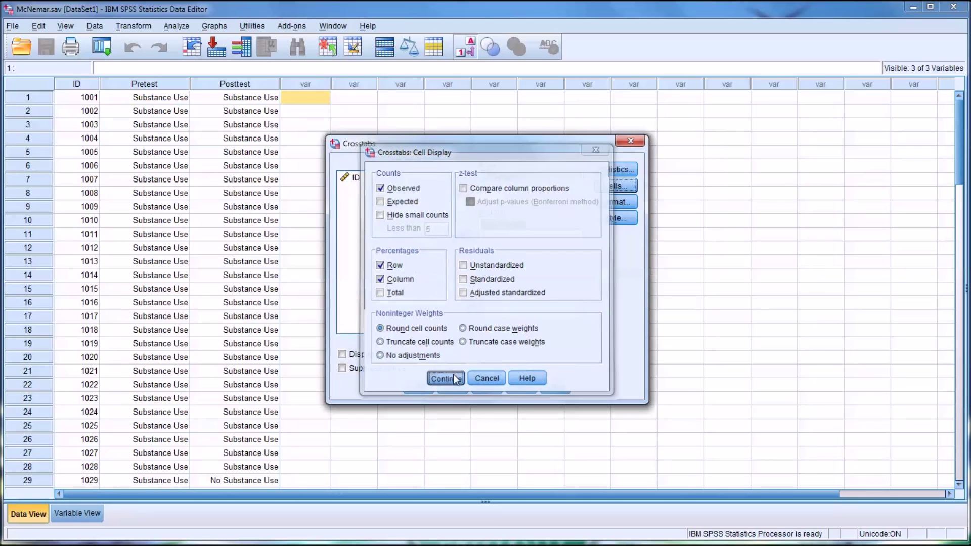
click(602, 202)
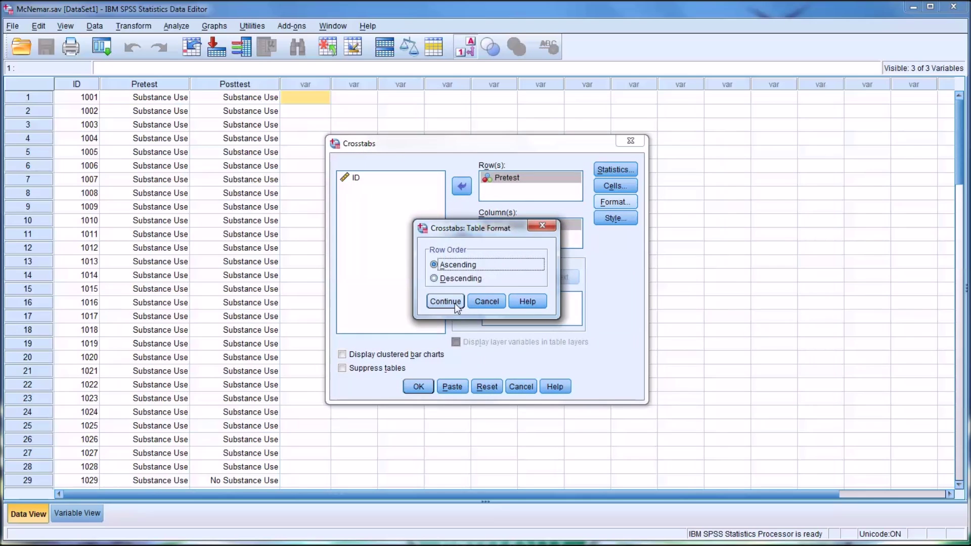
click(455, 303)
click(613, 217)
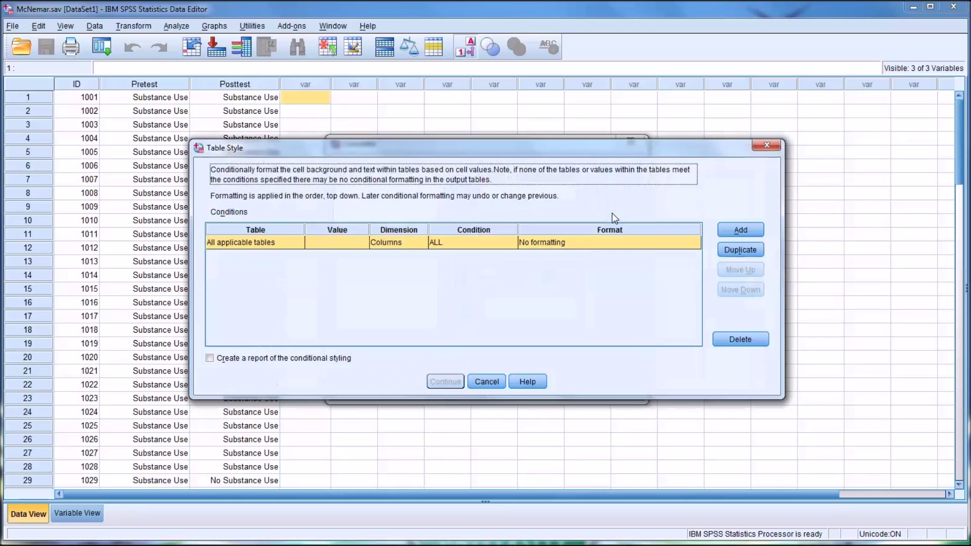
click(492, 382)
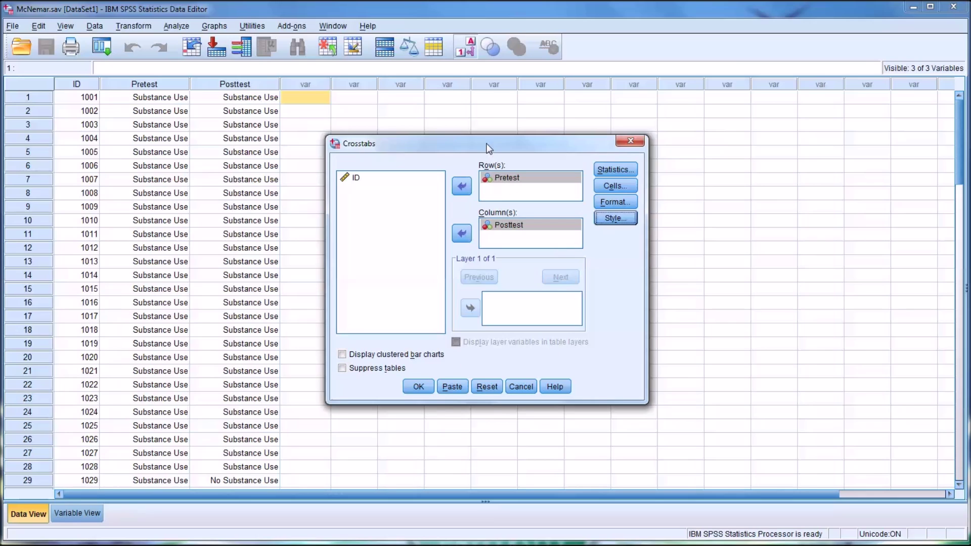
Step: Run the crosstab and review the Pretest * Posttest table and McNemar exact significance .002
click(418, 387)
drag(467, 98, 455, 57)
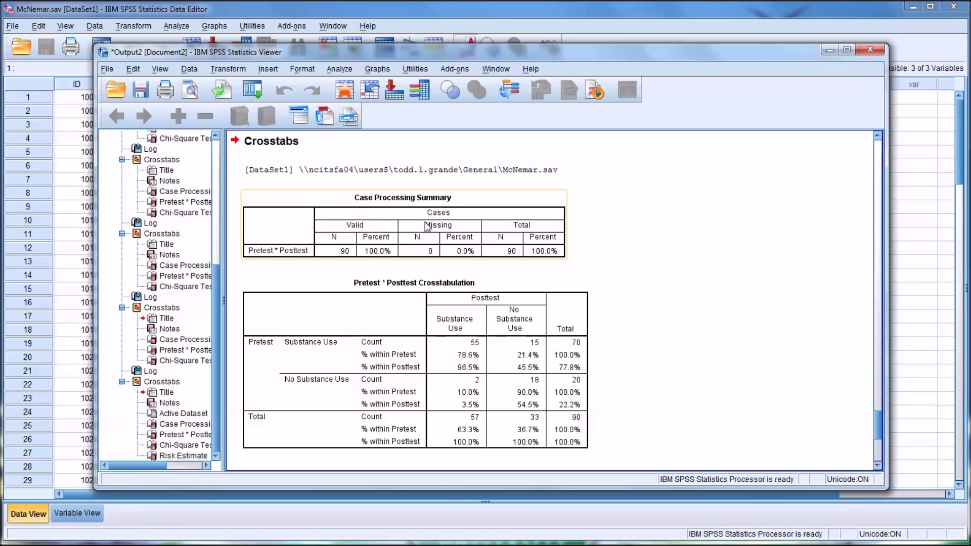
scroll(453, 245, down, 3)
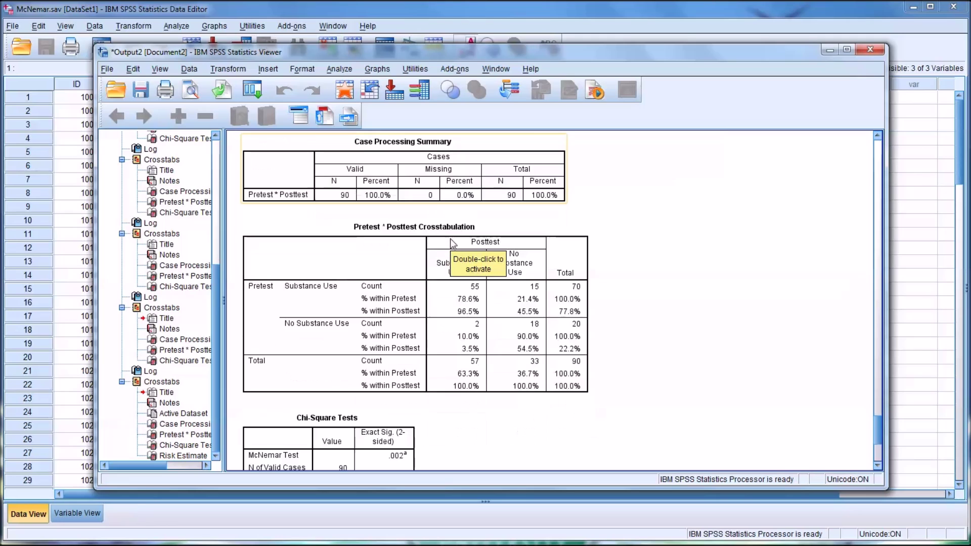
scroll(453, 244, down, 3)
click(404, 238)
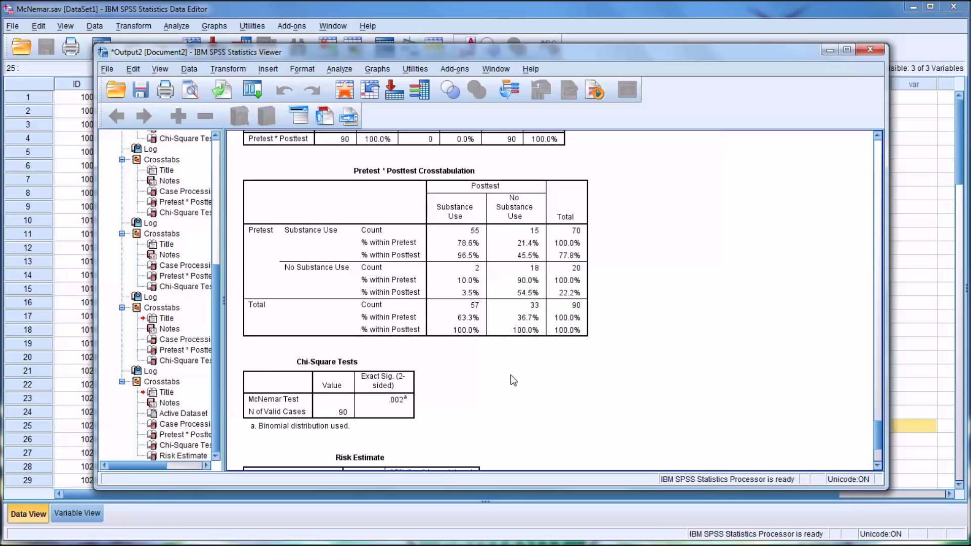
scroll(523, 400, down, 5)
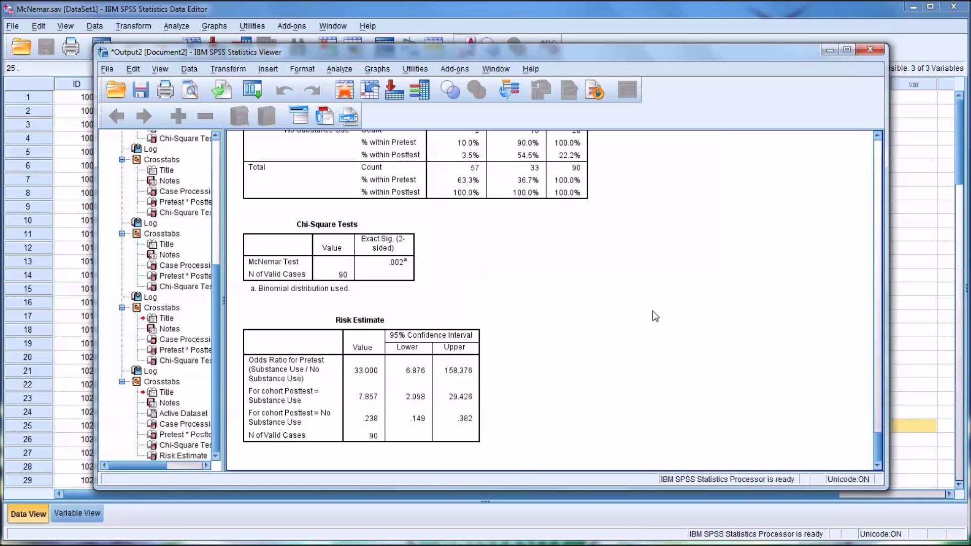
Step: Switch back to the McNemar.sav data editor window
click(521, 10)
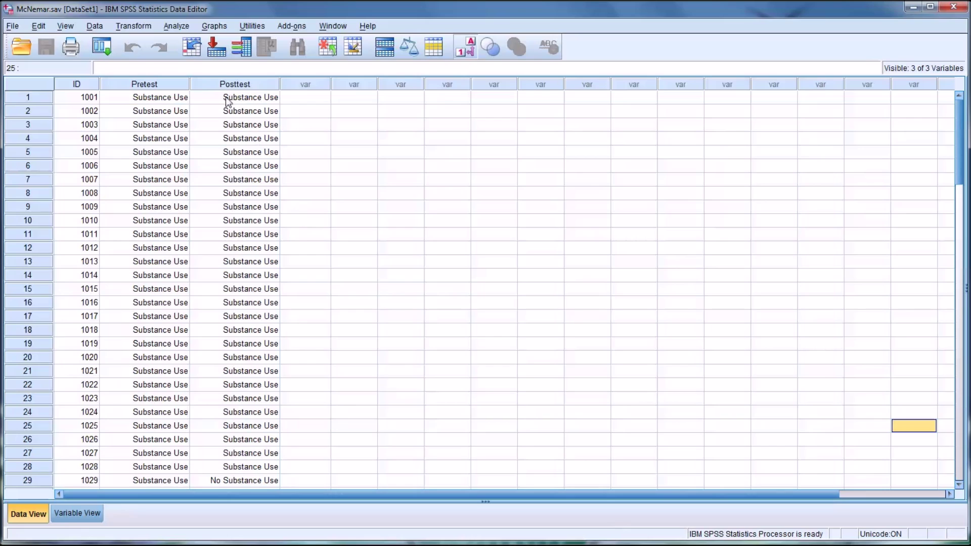
Step: Open Nonparametric Tests > Legacy Dialogs > 2 Related Samples, centre it, and reset it
click(172, 26)
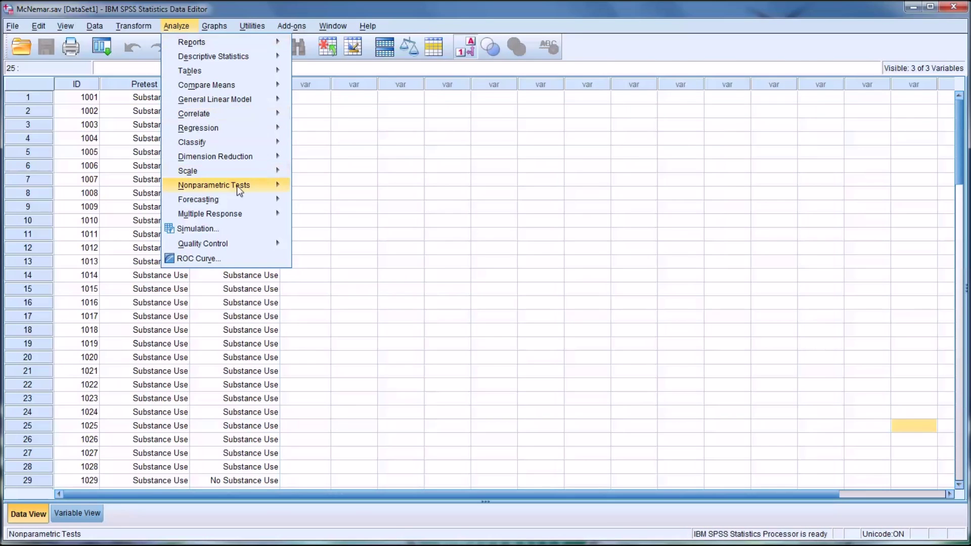
mouse_move(237, 185)
mouse_move(344, 236)
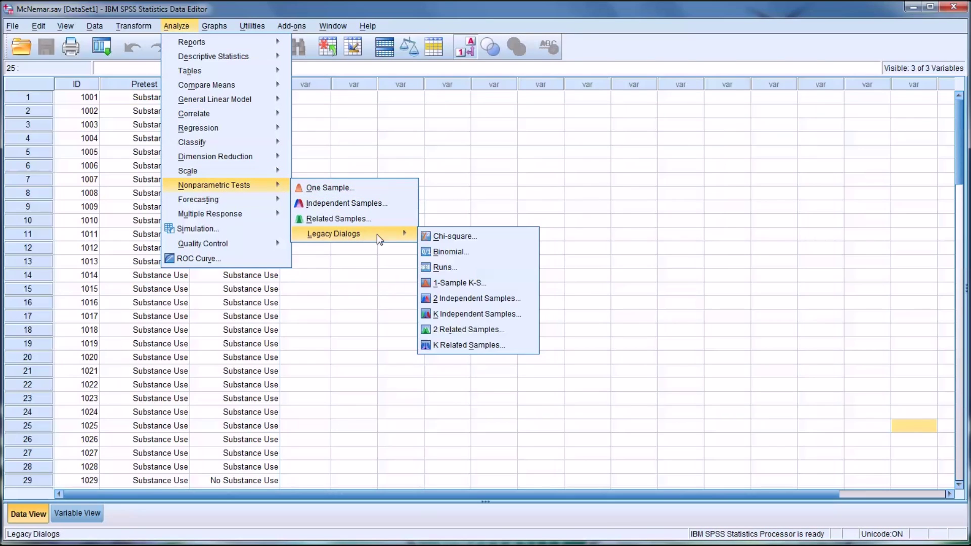
click(459, 329)
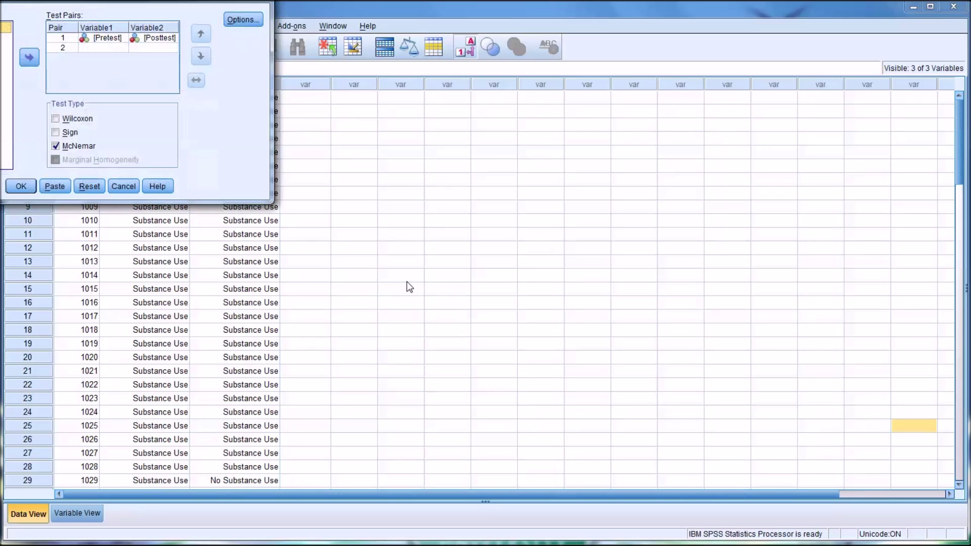
drag(210, 11, 493, 234)
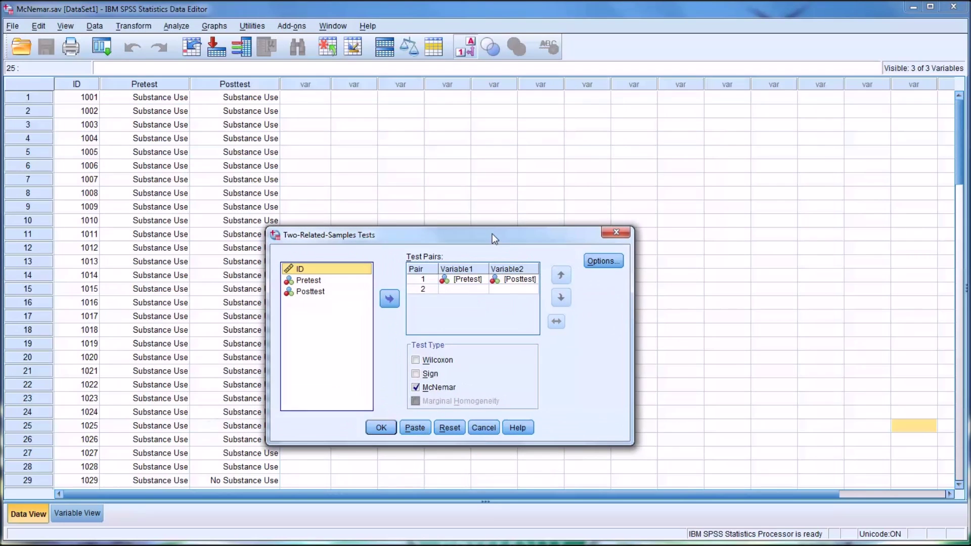
click(452, 428)
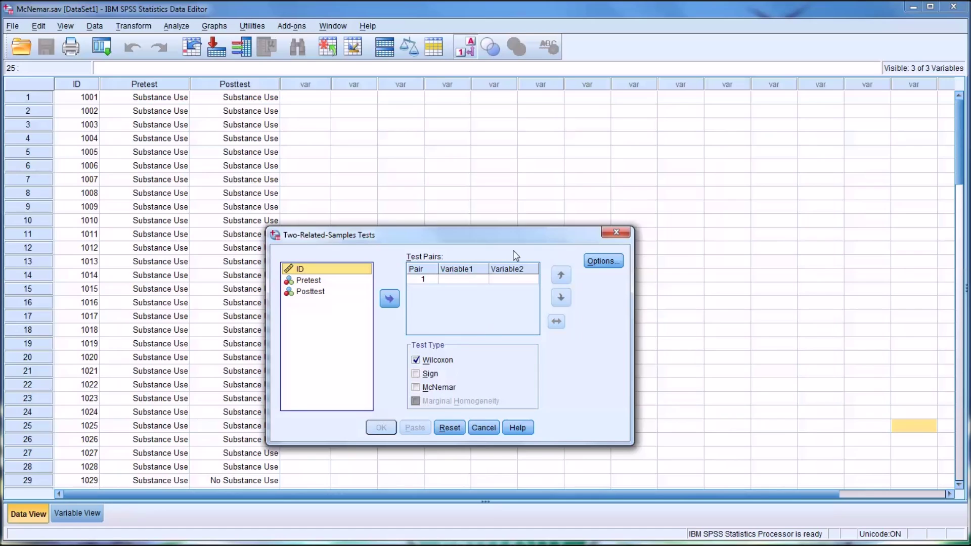
Step: Pair Pretest with Posttest and choose McNemar instead of Wilcoxon, leaving options unchanged
click(306, 281)
drag(305, 286, 451, 281)
click(298, 291)
drag(299, 291, 504, 283)
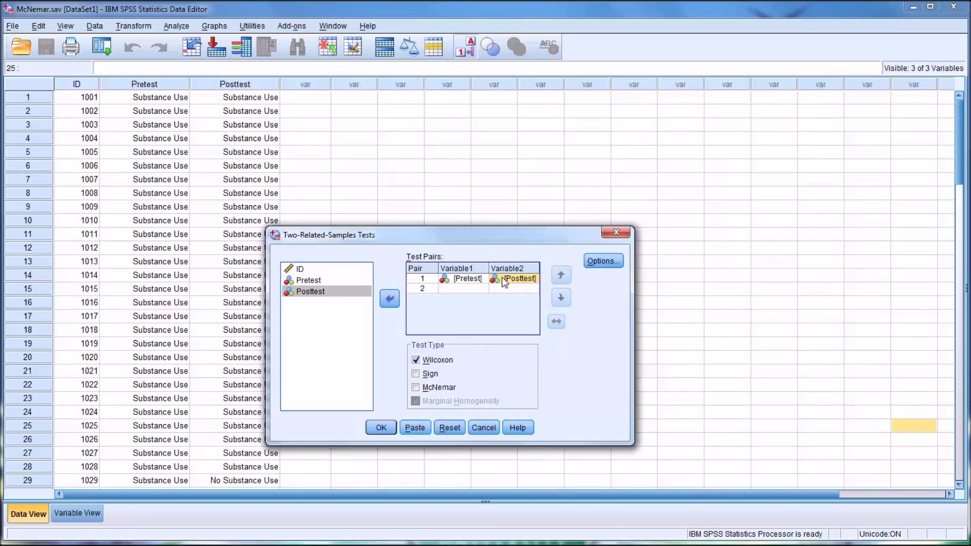
click(416, 360)
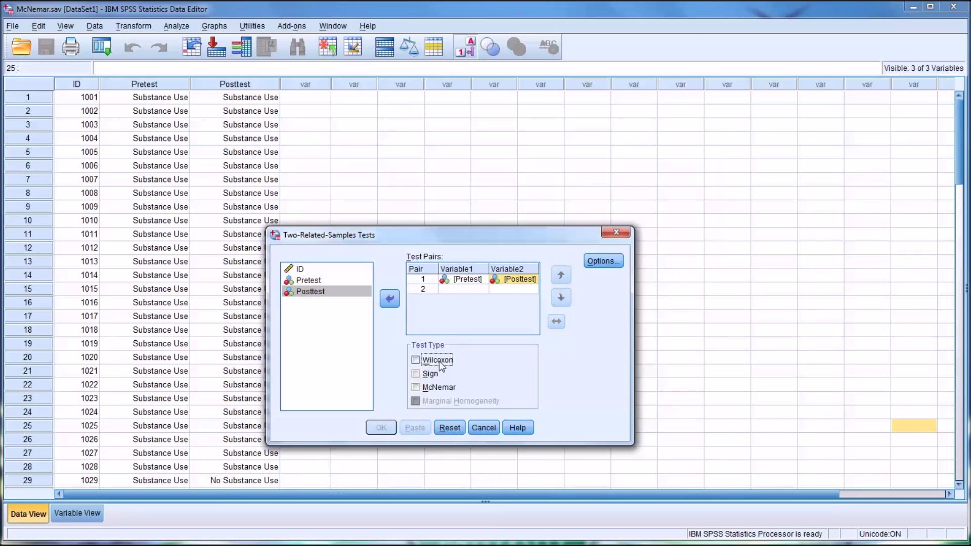
click(417, 387)
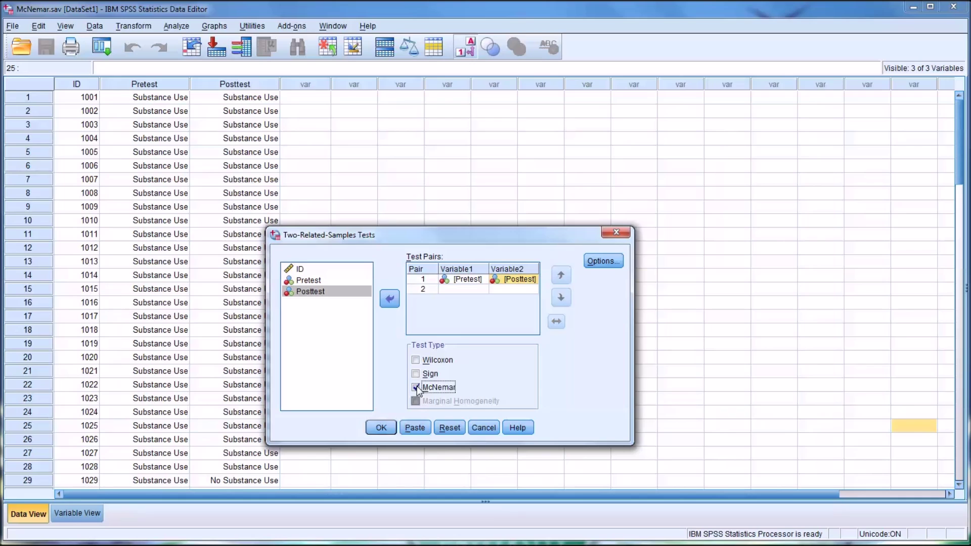
click(604, 261)
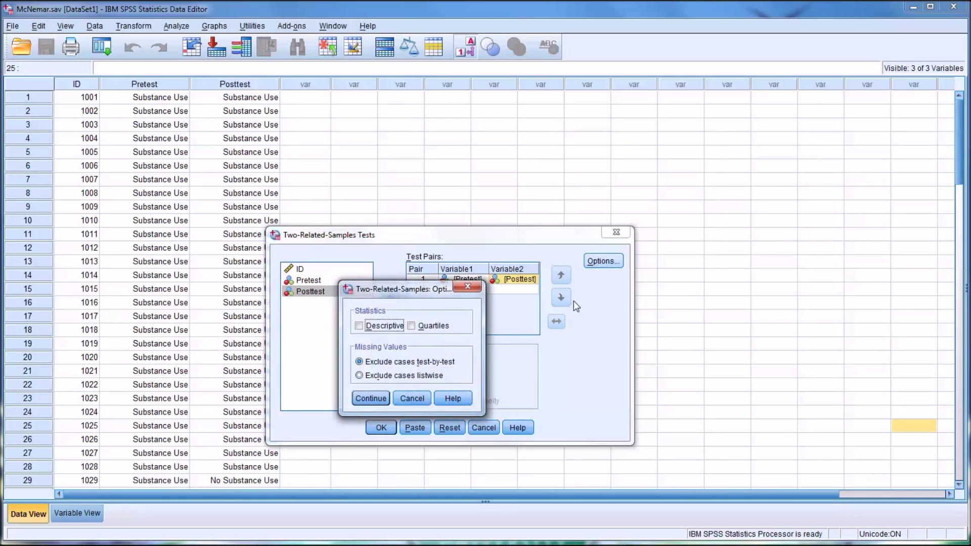
click(370, 397)
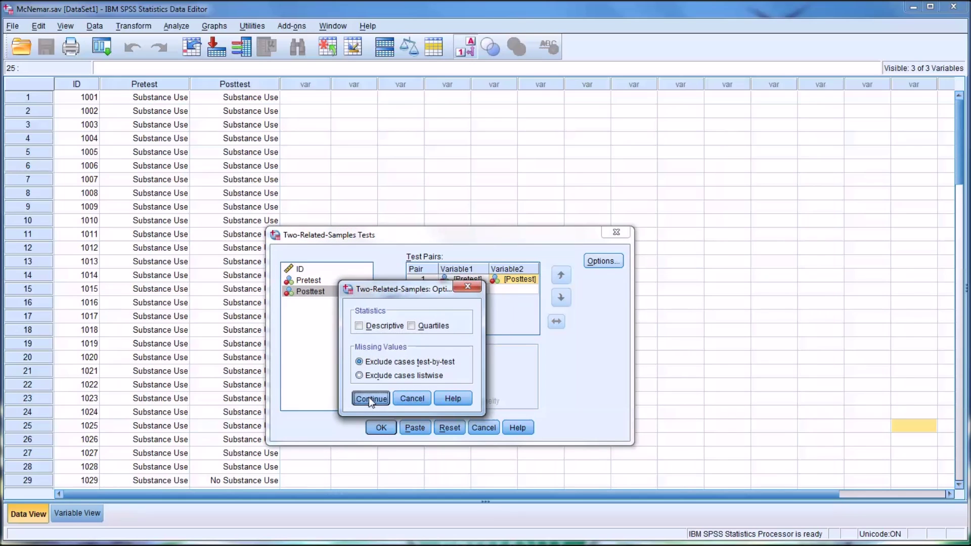
Step: Run the McNemar test and inspect the crosstab and Test Statistics (N 90, exact significance .002)
click(381, 428)
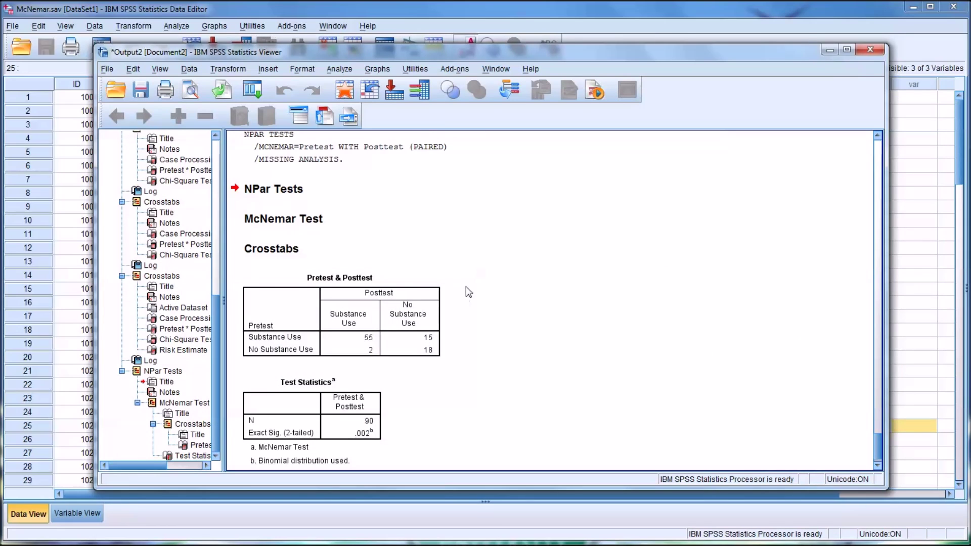
scroll(460, 263, down, 1)
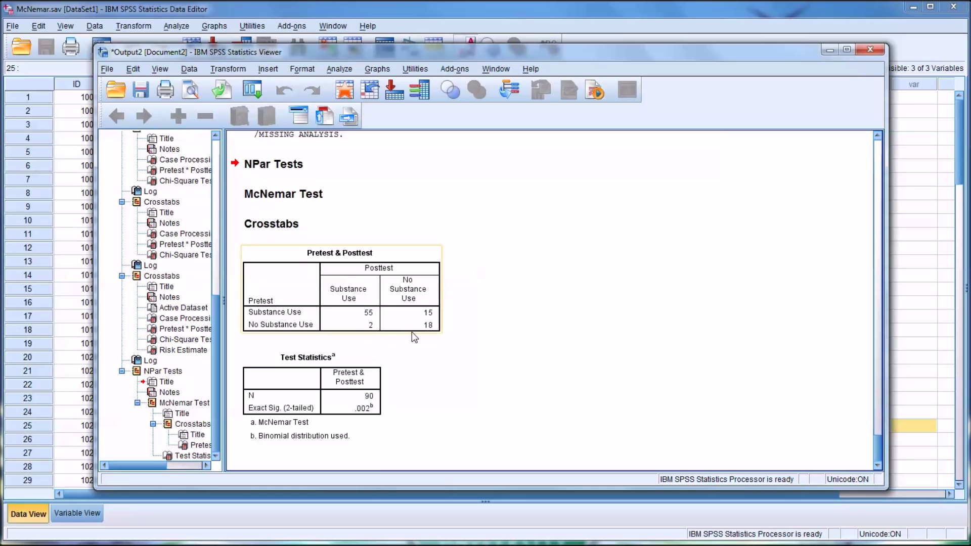
scroll(430, 314, up, 10)
scroll(434, 317, up, 3)
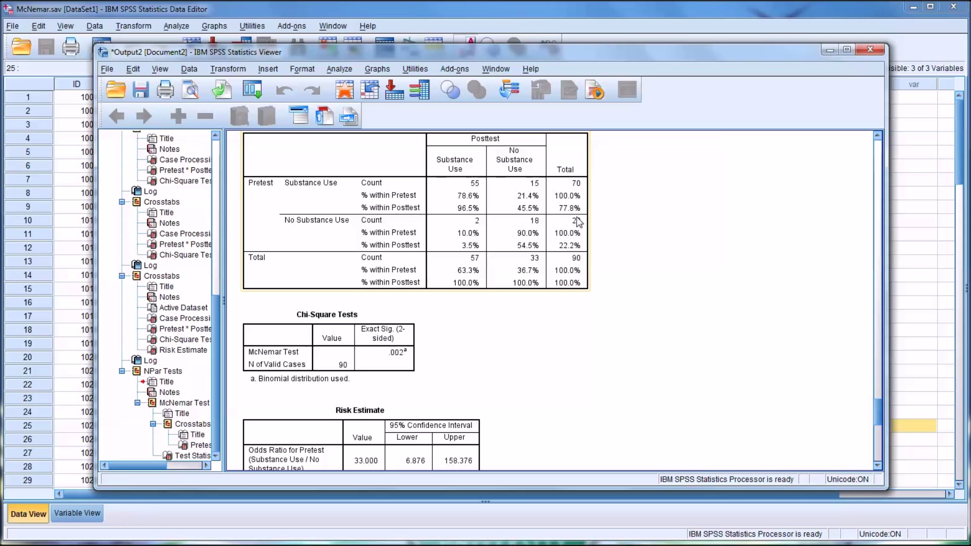
scroll(489, 245, down, 9)
scroll(487, 239, up, 2)
scroll(487, 241, down, 5)
click(377, 328)
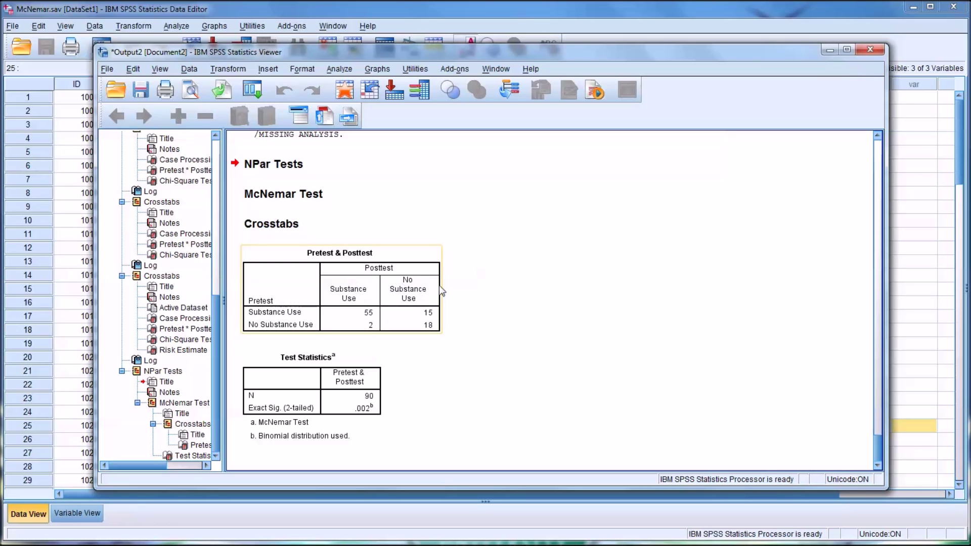
click(284, 392)
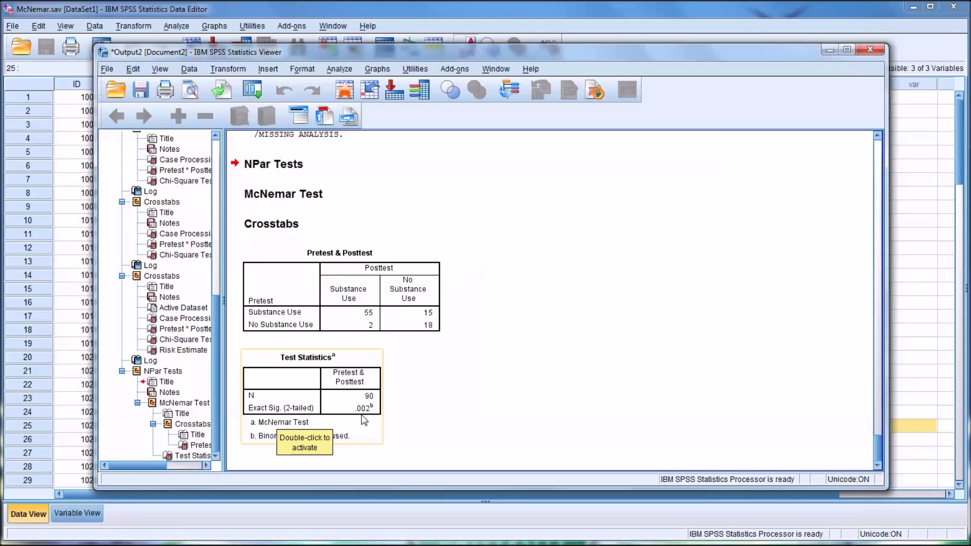
click(433, 412)
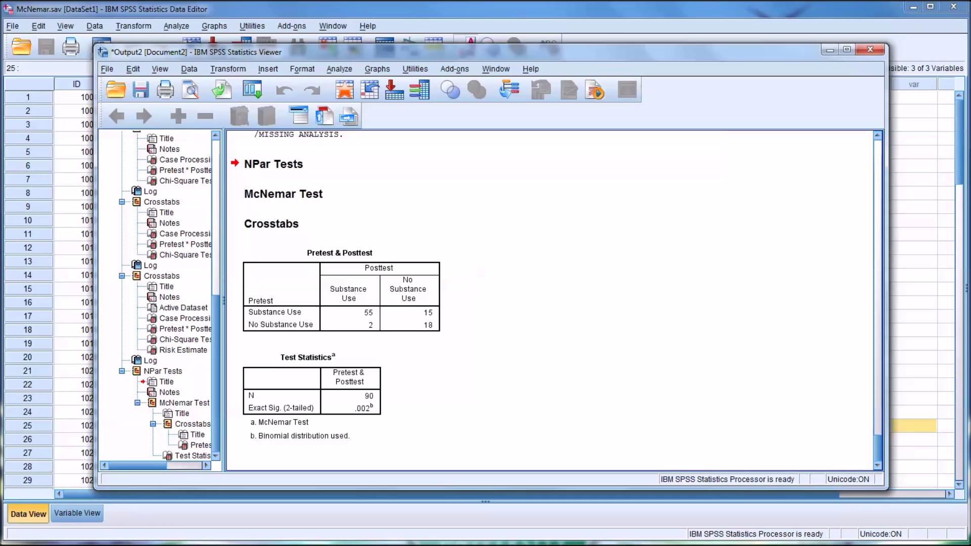
click(914, 343)
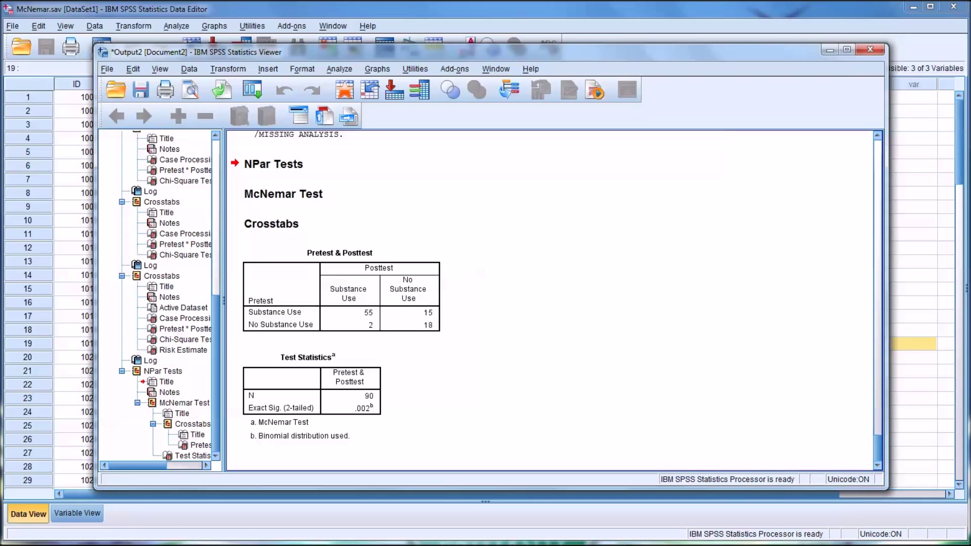